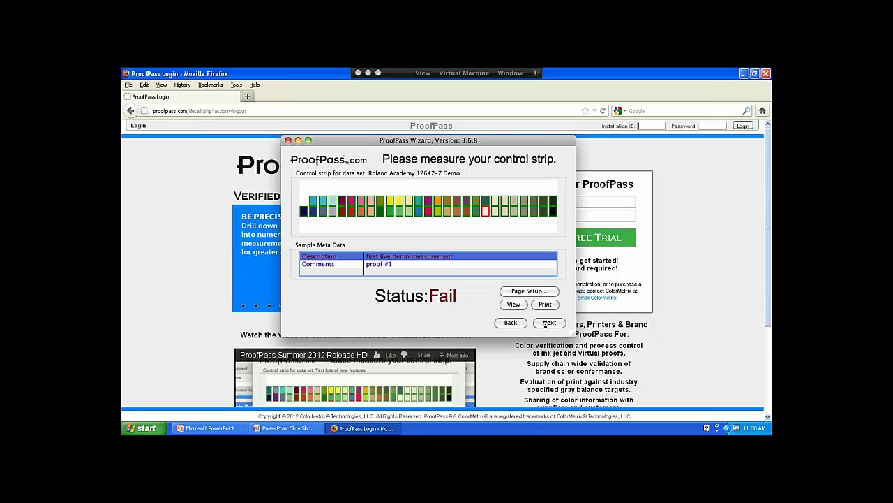
- Finish the wizard and enter the saved installation ID on the ProofPass.com login page
left_click(547, 323)
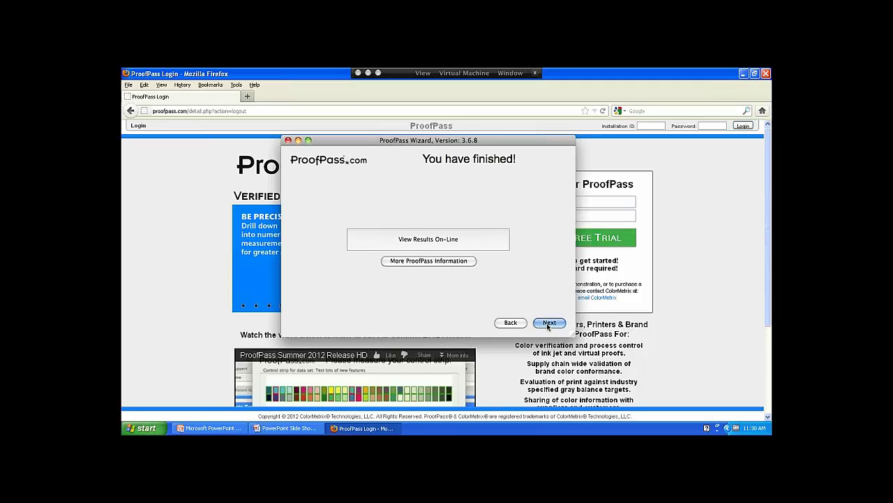
left_click(707, 304)
left_click(649, 126)
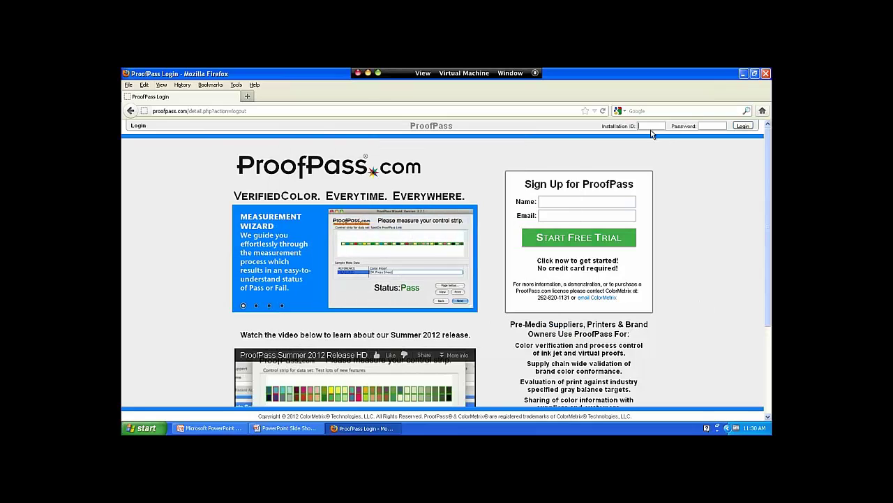
left_click(656, 135)
- Enter the account password, log in, and dismiss the remember-password prompt
key("Tab")
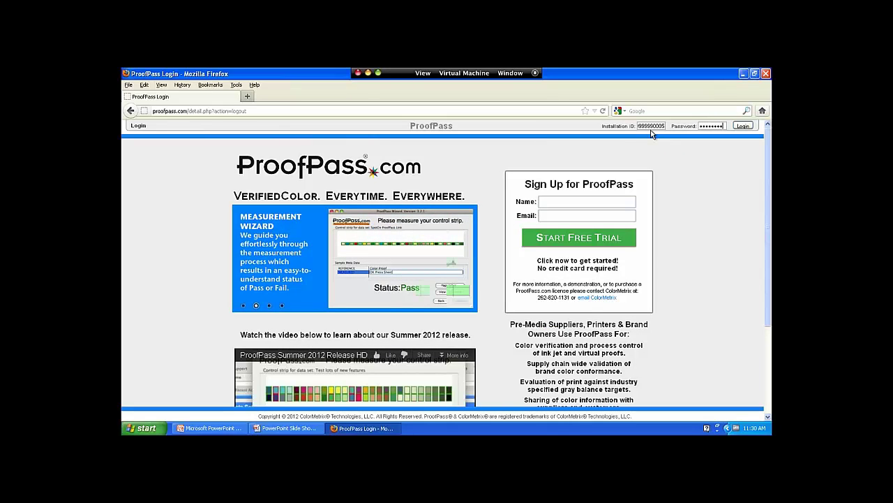
key("Return")
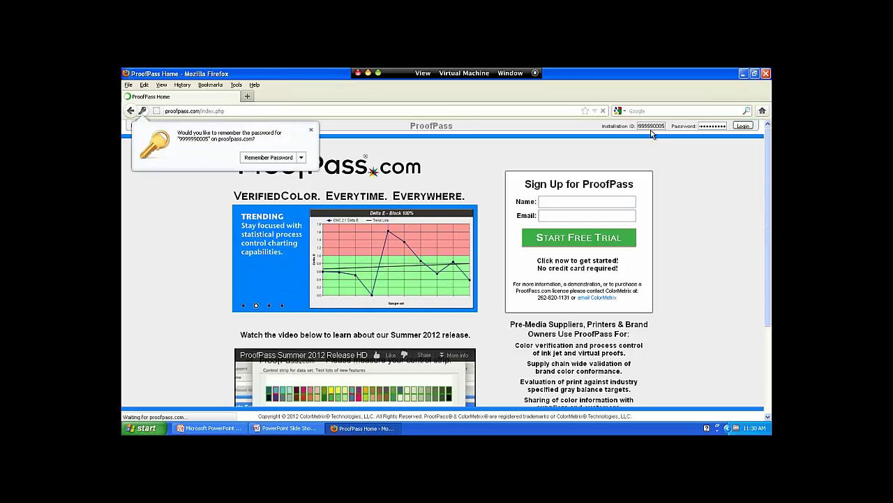
left_click(311, 130)
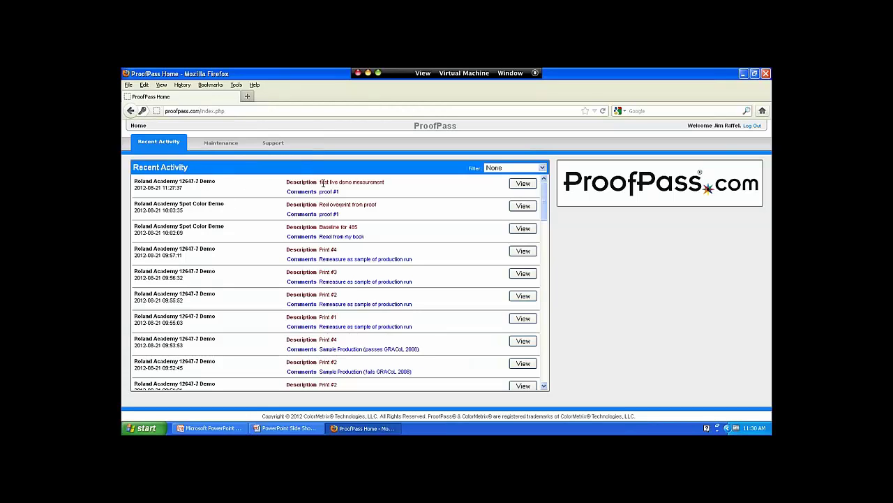
- Open the Summary page of the 'first live demo measurement' activity row
left_click(527, 184)
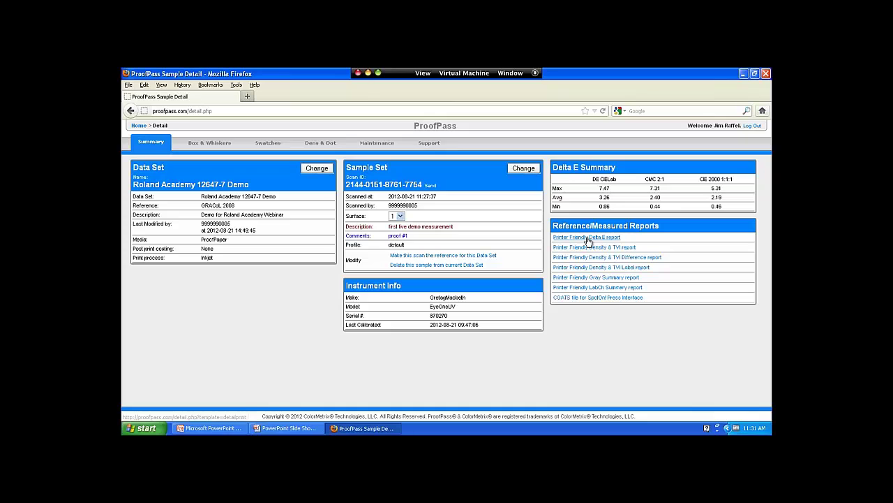
- View the Delta E box-and-whisker plot, then bring up the per-swatch Swatches list
left_click(205, 148)
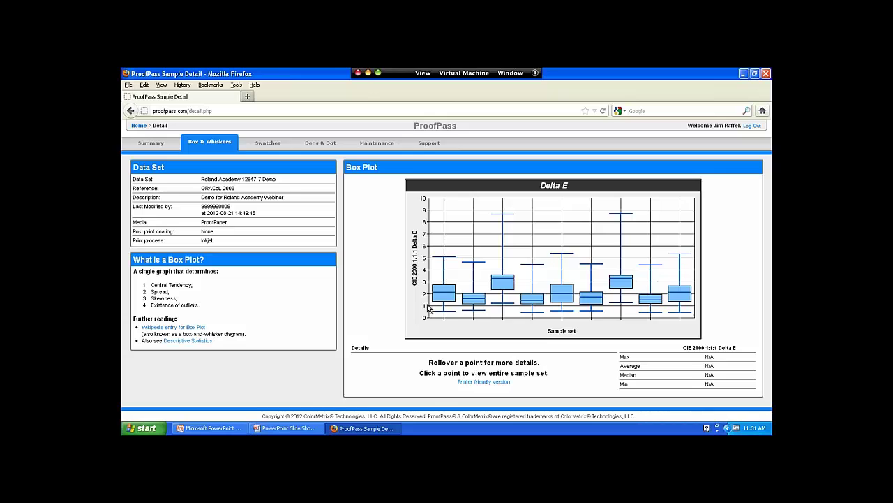
mouse_move(445, 293)
left_click(271, 147)
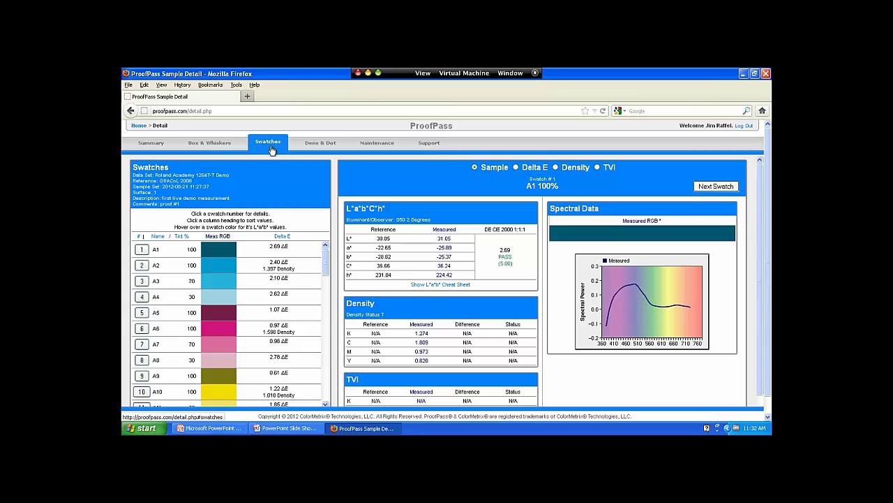
- Sort swatches by Delta E descending and chart top swatch B20's Delta E
left_click(289, 239)
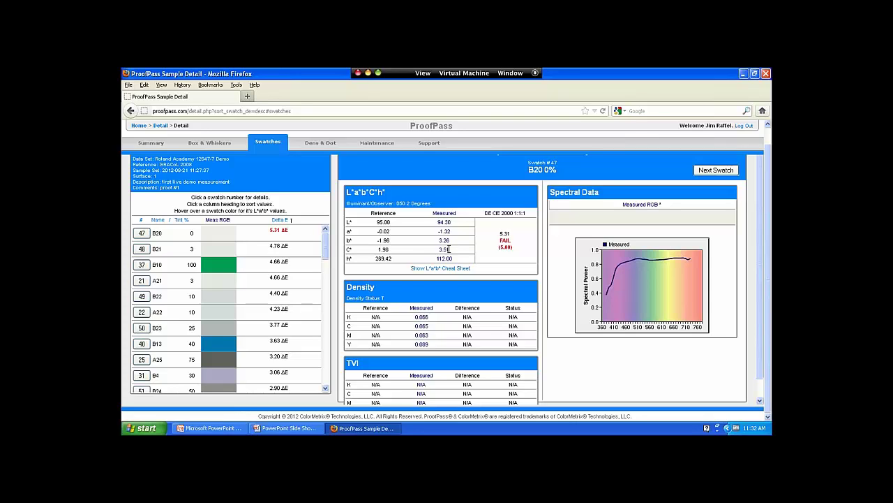
scroll(499, 202, "up", 1)
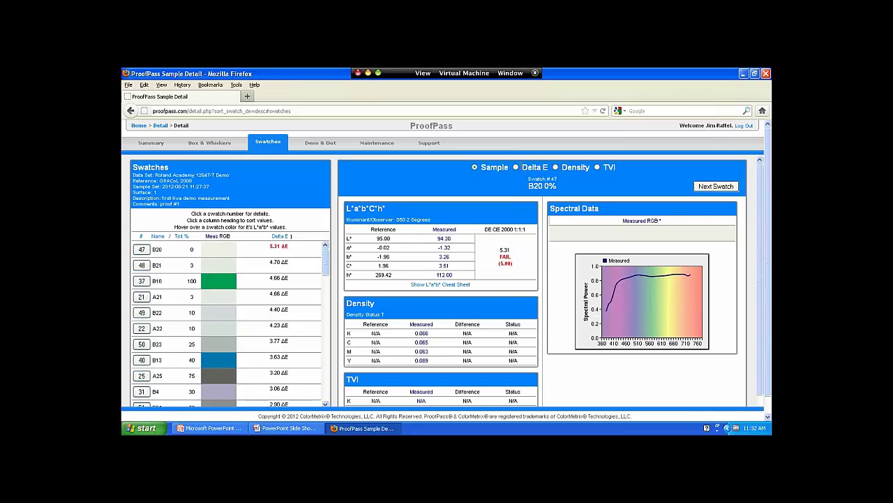
left_click(515, 167)
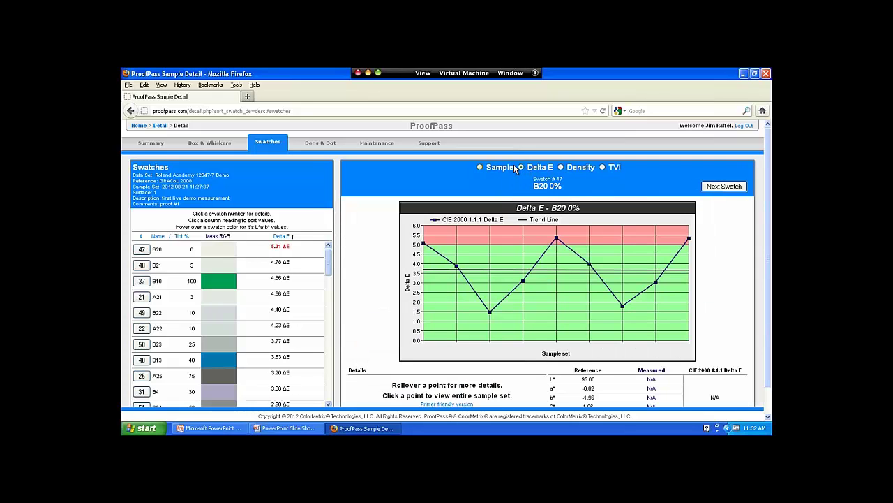
- Read swatch B20's Delta E data points, ranging from about 1.4 to 5.3
mouse_move(424, 246)
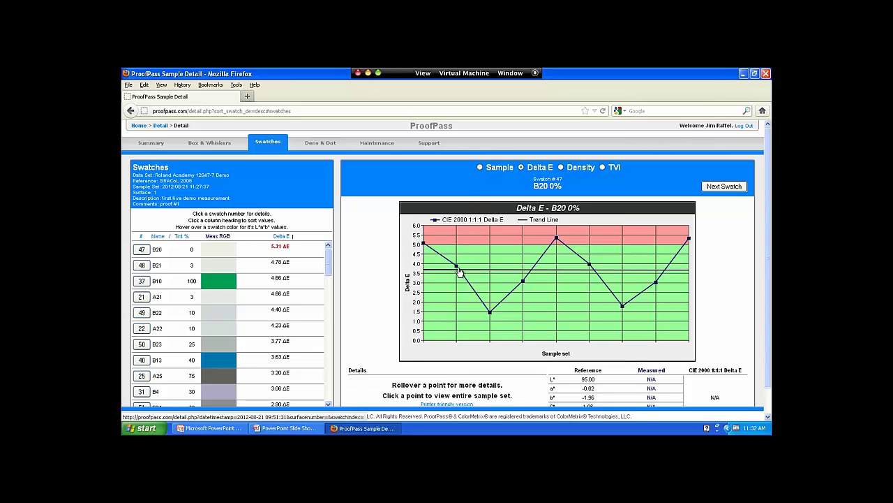
mouse_move(490, 312)
mouse_move(523, 285)
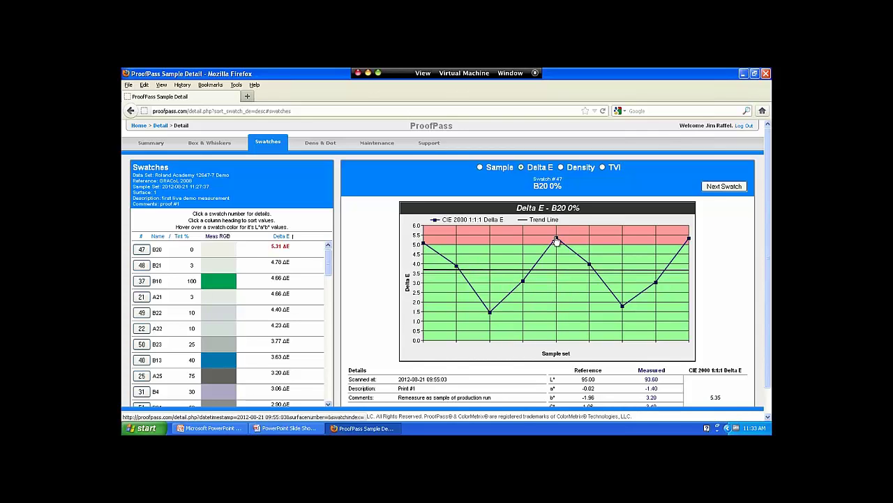
mouse_move(591, 266)
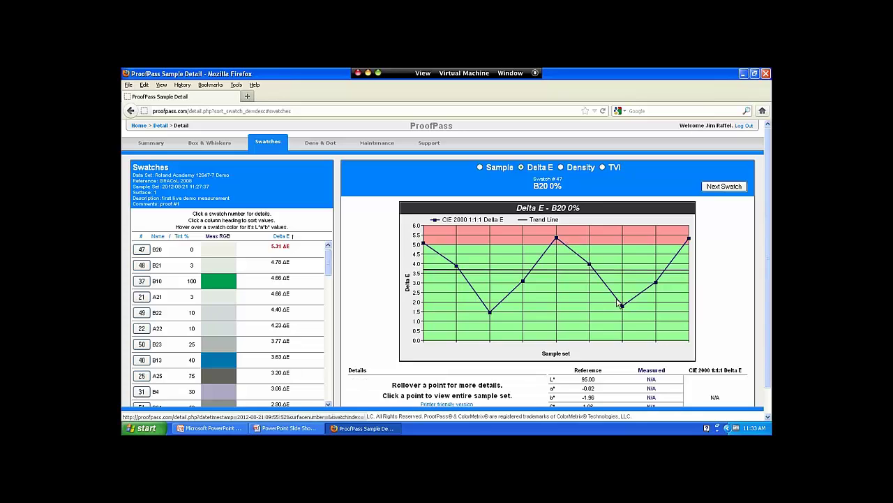
mouse_move(654, 284)
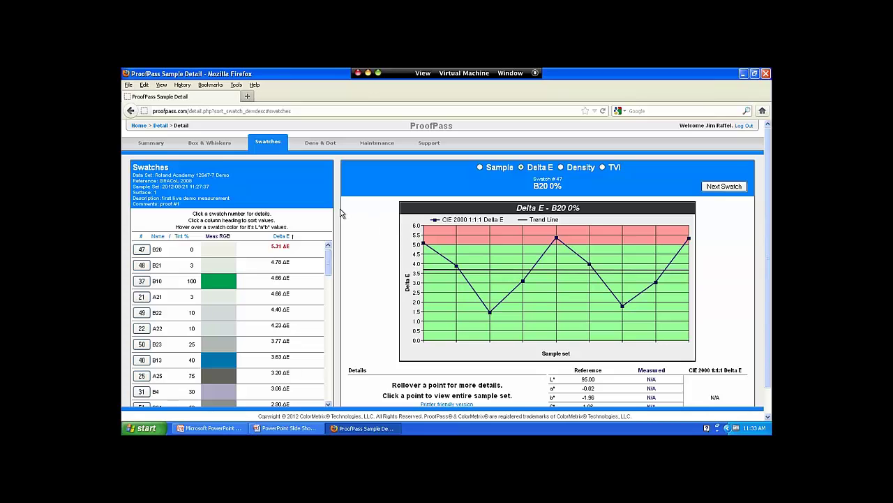
- In Maintenance, change swatch B20's Delta E tolerance from 5 to 6 and submit
left_click(376, 143)
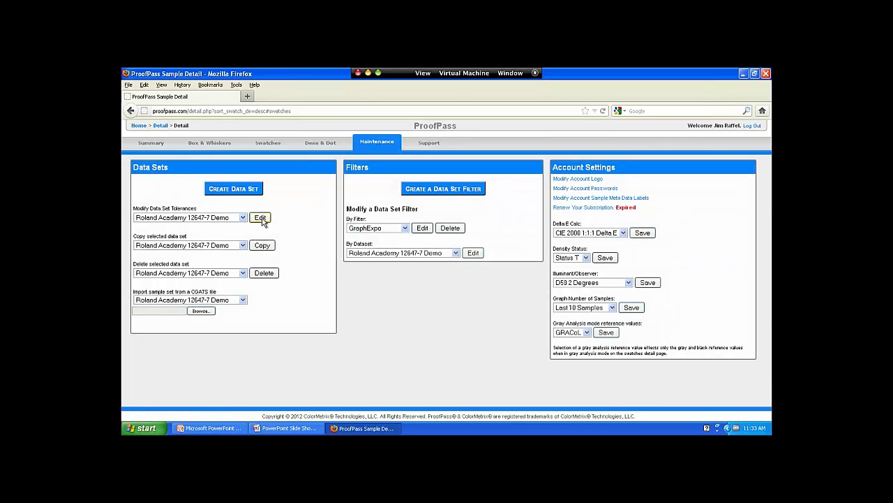
left_click(263, 219)
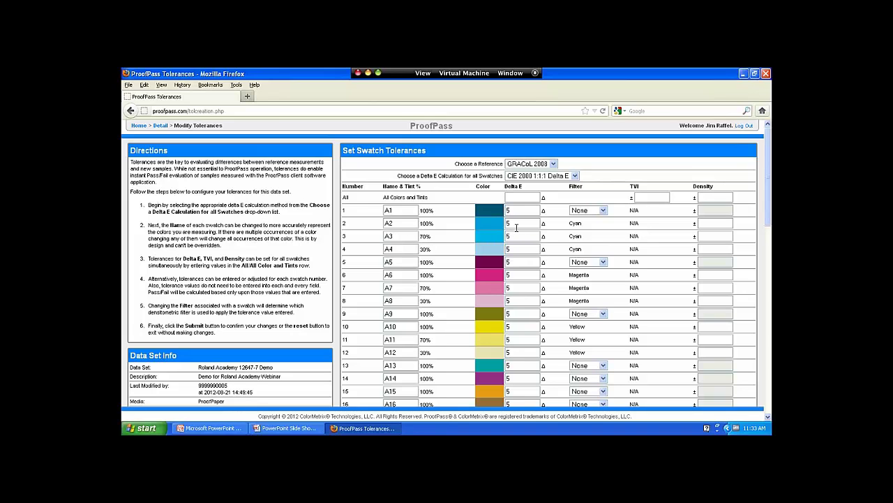
scroll(519, 225, "down", 1)
scroll(520, 225, "down", 8)
scroll(520, 226, "up", 10)
scroll(520, 226, "down", 8)
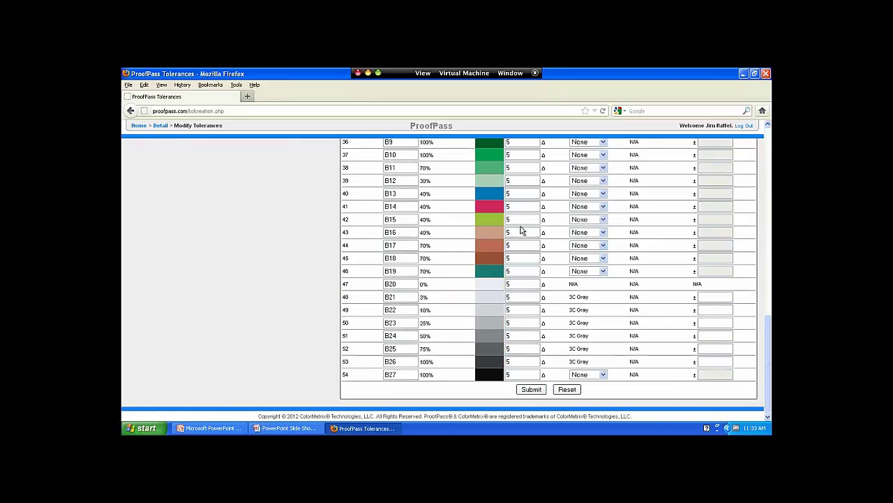
left_click_drag(517, 284, 486, 284)
type("6")
left_click(530, 389)
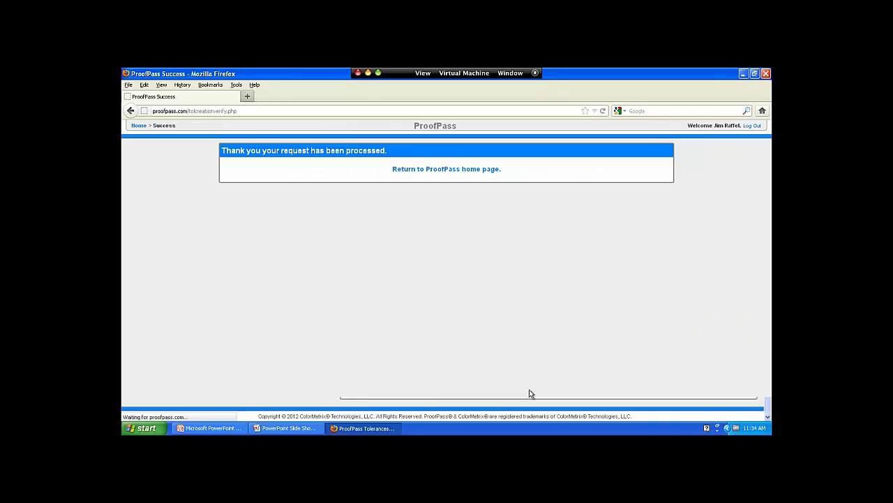
- Return home and reopen the live demo measurement's Swatches page, showing B20 5.31 PASS
left_click(465, 170)
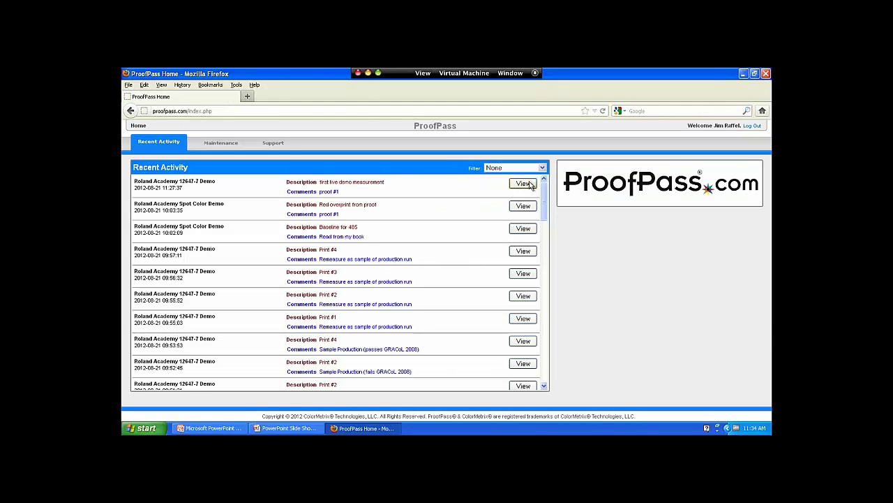
left_click(528, 184)
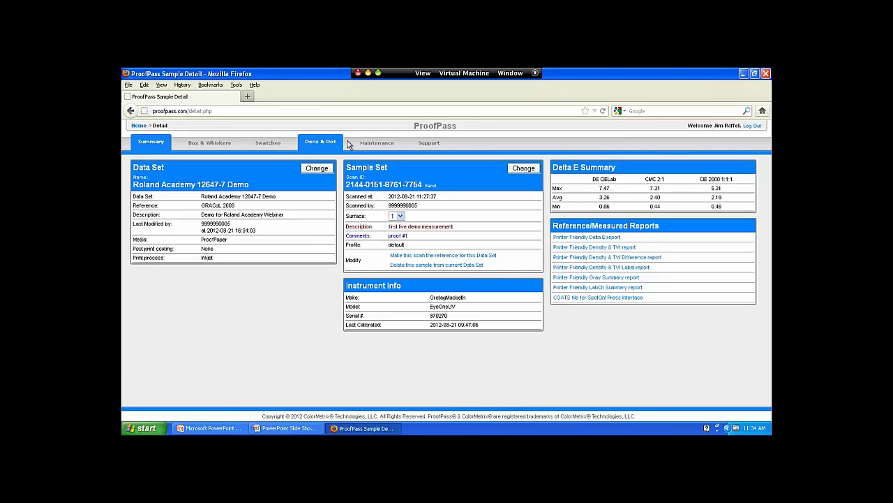
left_click(268, 144)
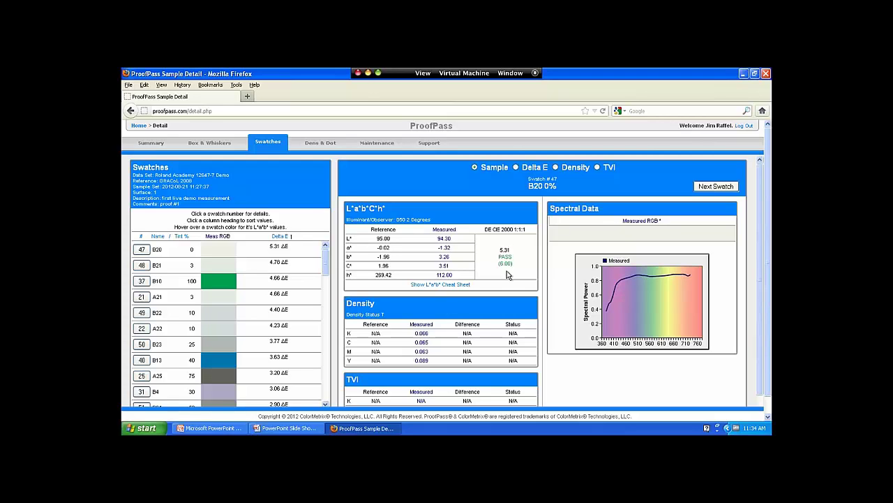
- Show and hide the L*a*b* cheat sheet, then return to the Summary page
left_click(426, 284)
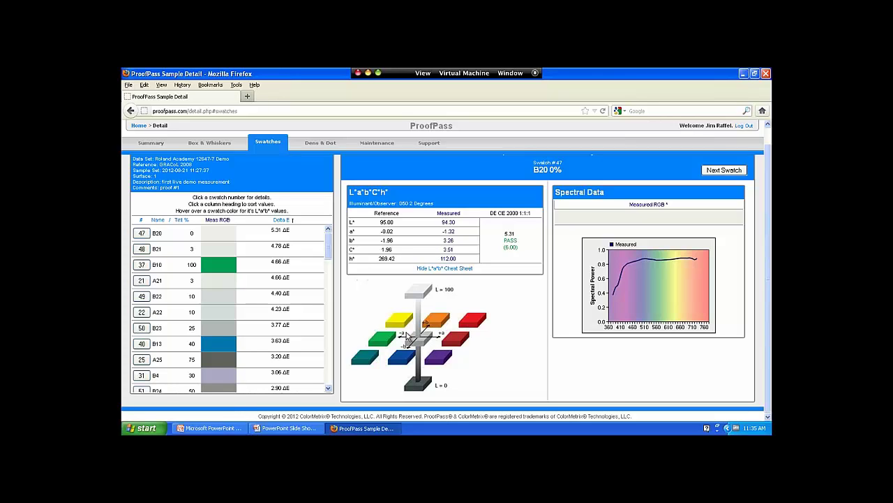
left_click(448, 269)
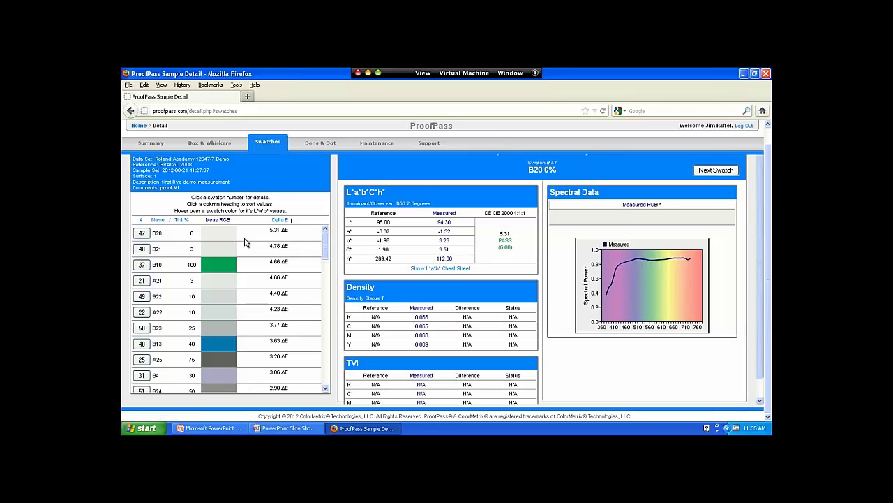
left_click(151, 142)
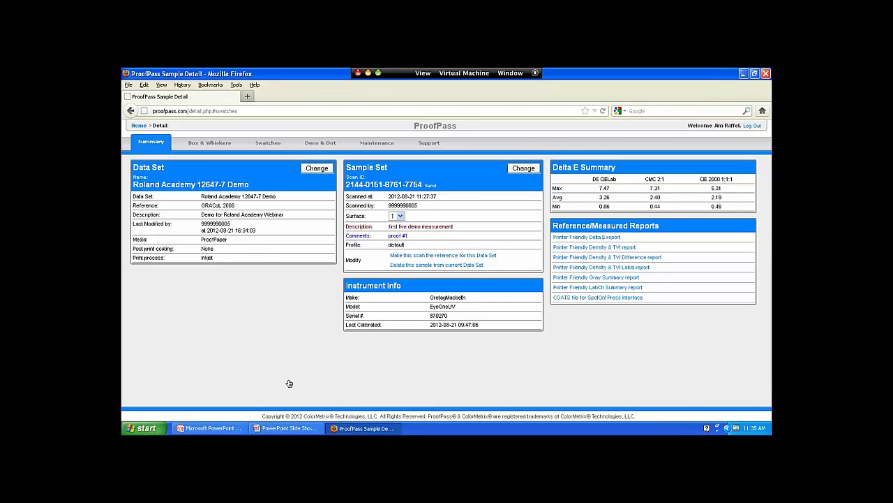
- In the wizard, choose the Roland Academy Spot Color Demo data set and advance to measuring
key("super+Tab")
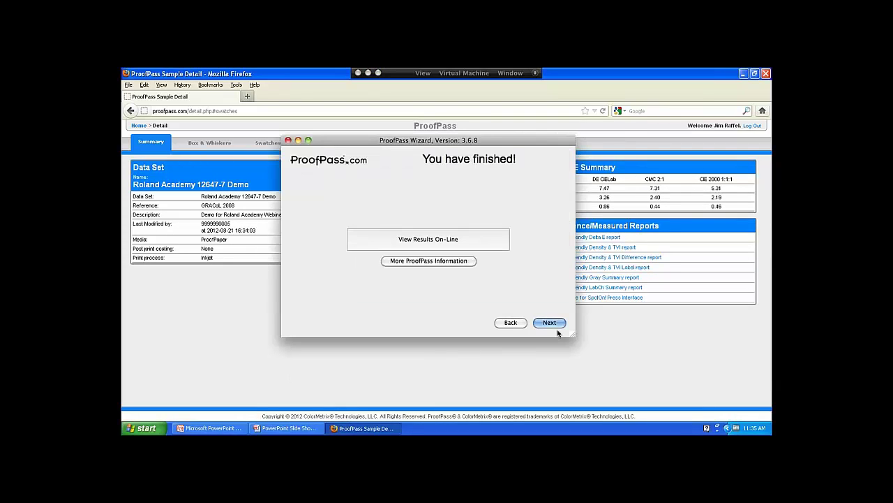
left_click(552, 323)
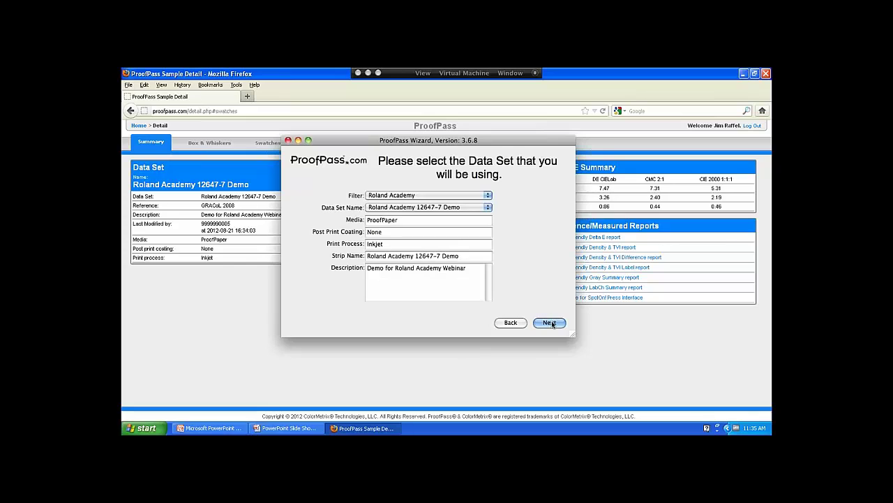
left_click(487, 207)
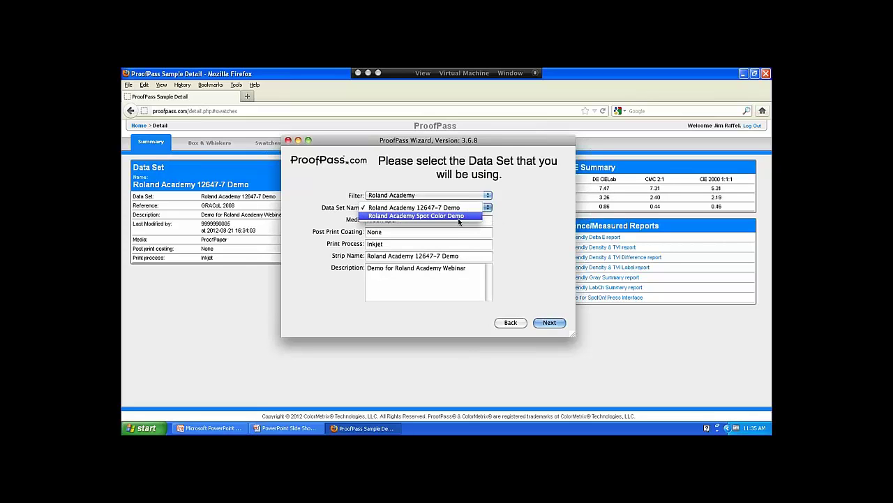
left_click(460, 218)
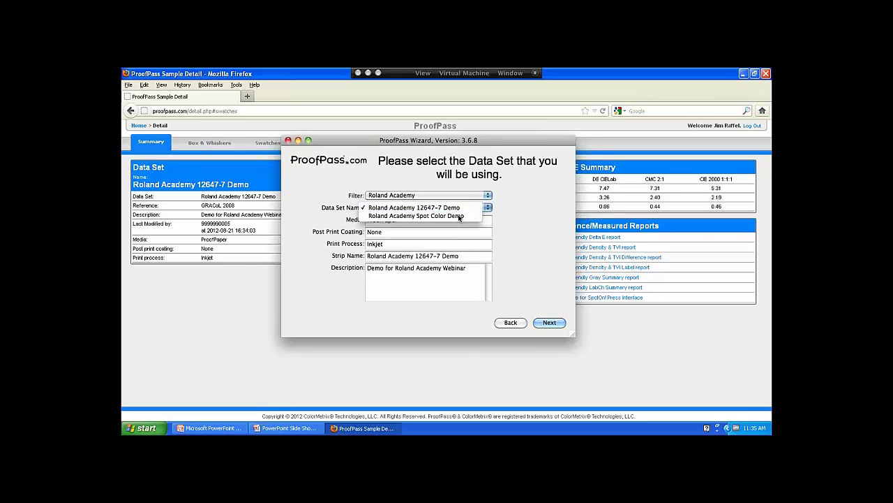
left_click(548, 323)
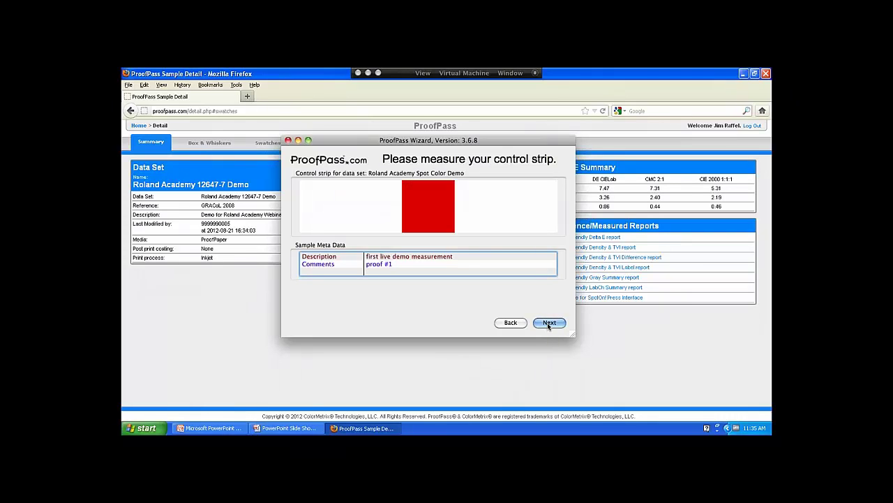
- Set the sample description to 'Pantone' and the comment to 'Demo measurement'
left_click(468, 257)
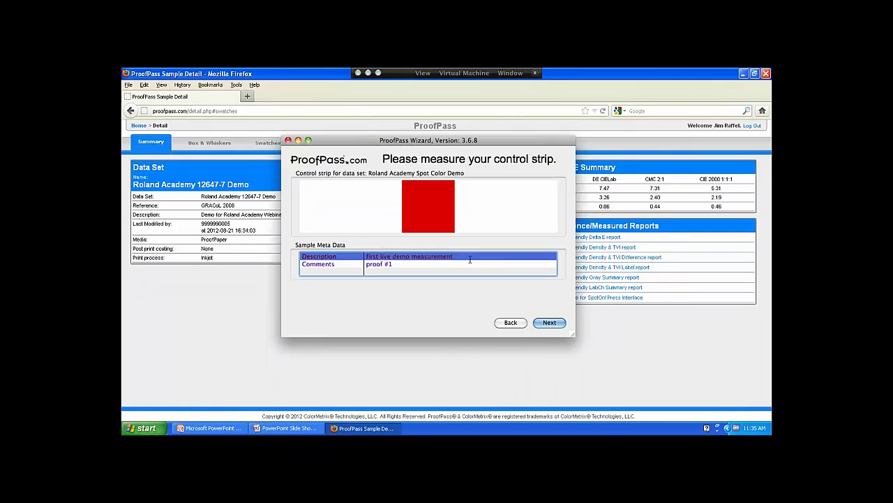
left_click(469, 257)
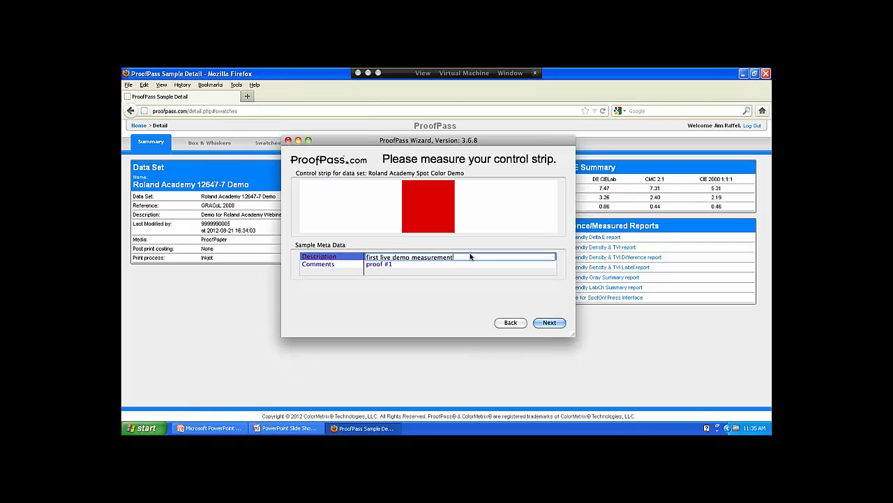
key("BackSpace")
key("BackSpace")
key("BackSpace")
key("BackSpace")
key("BackSpace")
key("BackSpace")
key("BackSpace")
key("BackSpace")
key("BackSpace")
key("BackSpace")
key("BackSpace")
key("BackSpace")
key("BackSpace")
key("BackSpace")
key("BackSpace")
key("BackSpace")
key("BackSpace")
key("BackSpace")
key("BackSpace")
key("BackSpace")
key("BackSpace")
key("BackSpace")
key("BackSpace")
key("BackSpace")
key("BackSpace")
key("BackSpace")
type("Pantone")
key("Return")
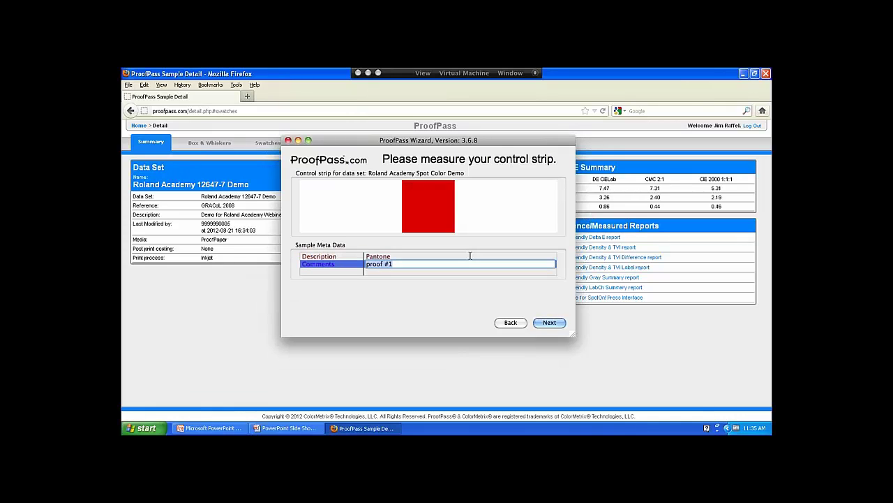
type("Demo measurement")
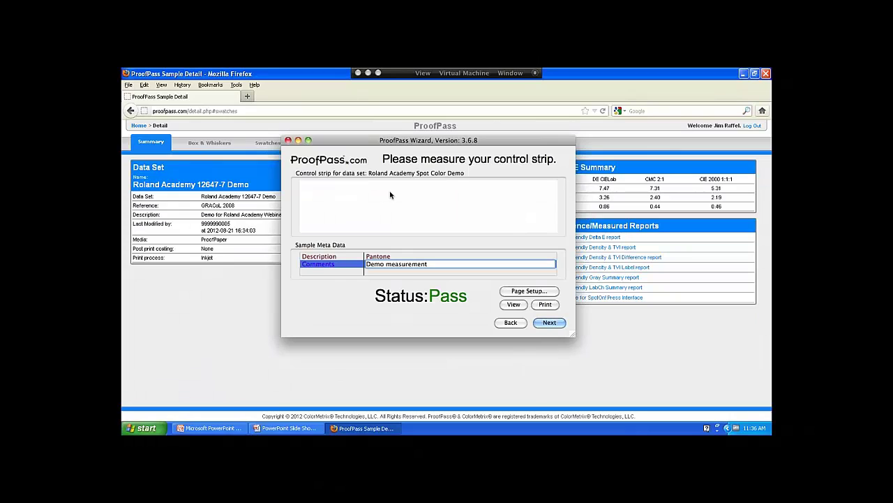
left_click(509, 305)
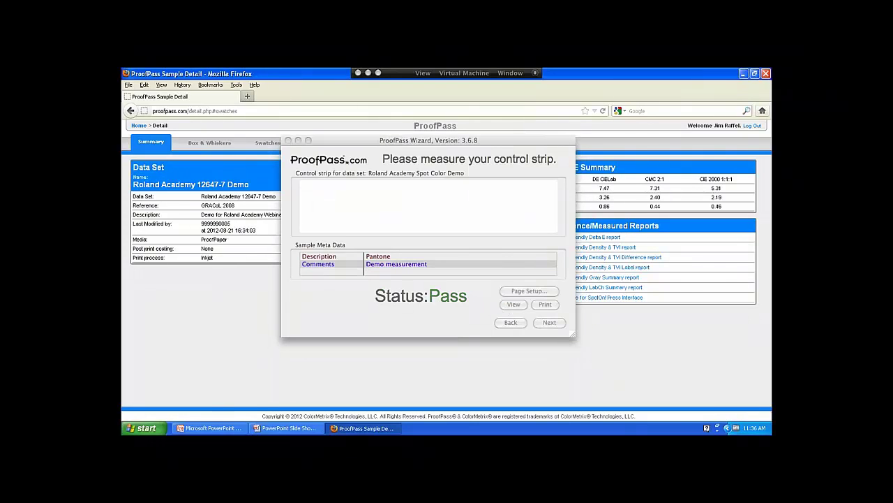
left_click_drag(424, 143, 537, 120)
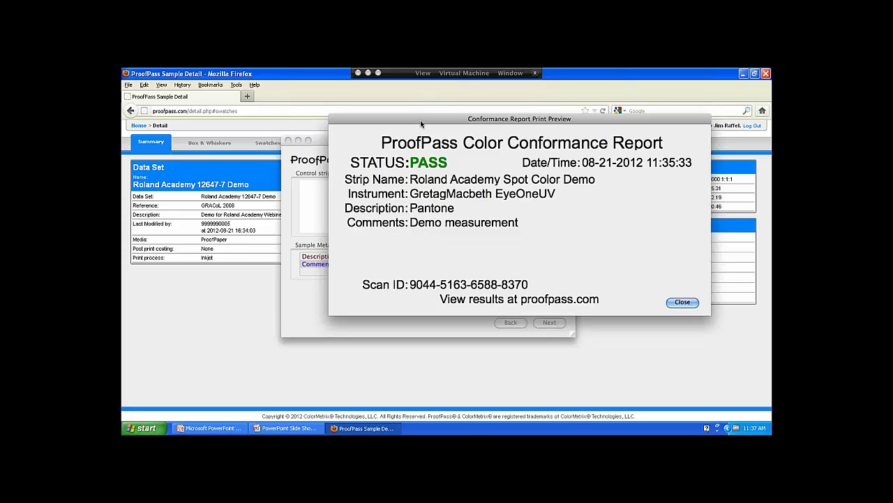
left_click_drag(420, 124, 340, 237)
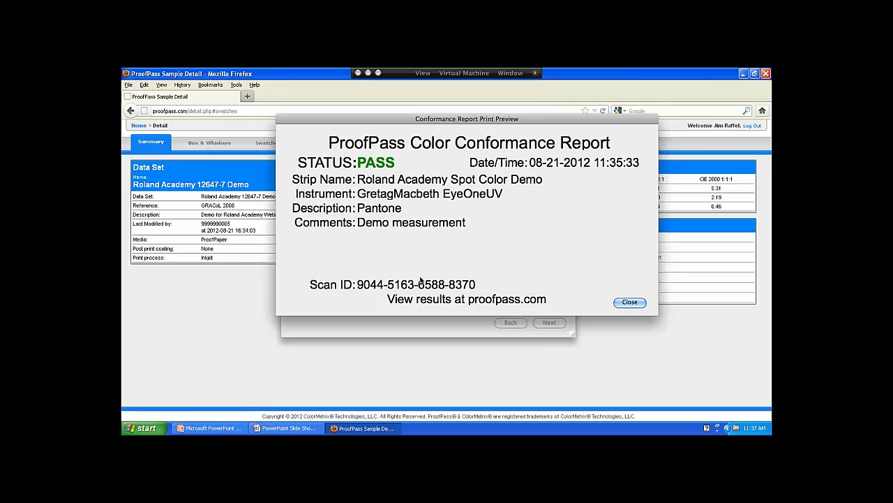
left_click(631, 302)
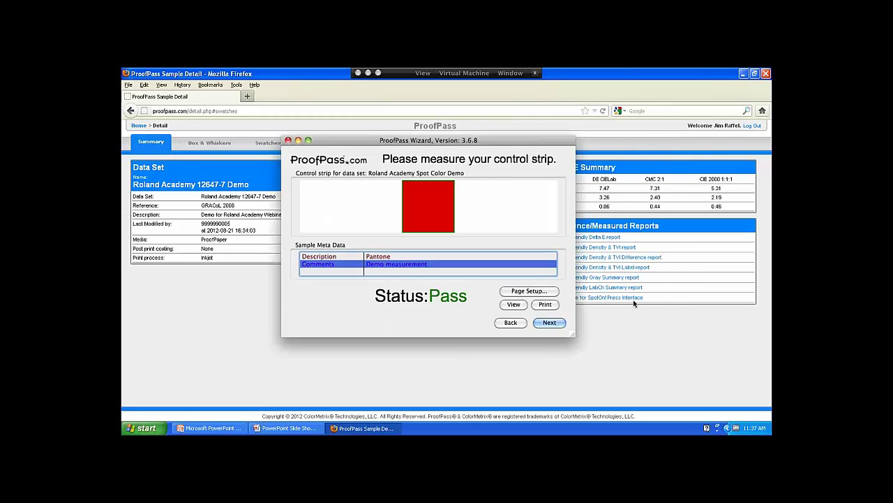
- Finish and close the wizard, then open the newest Pantone sample's summary from Recent Activity on Home
left_click(552, 322)
left_click(552, 323)
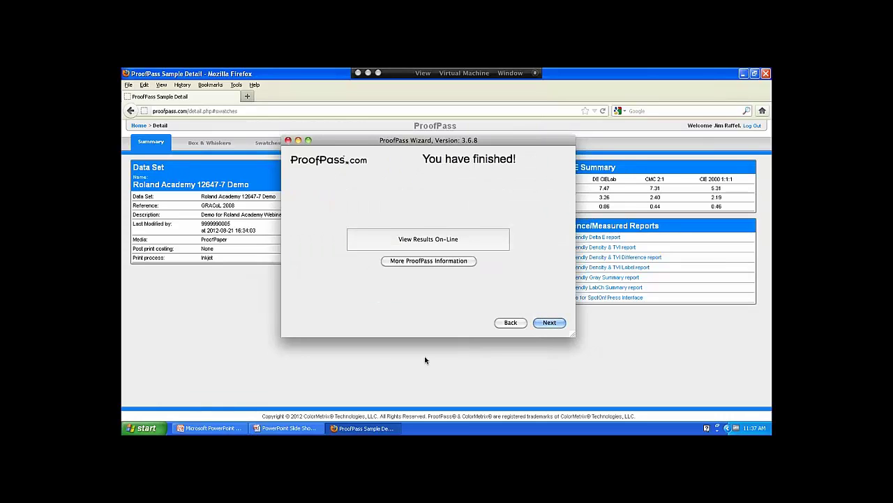
left_click(139, 125)
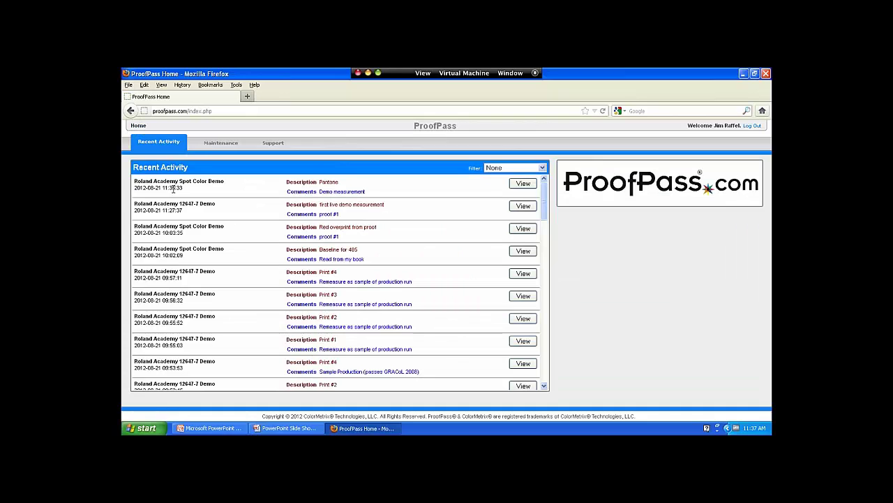
left_click(523, 184)
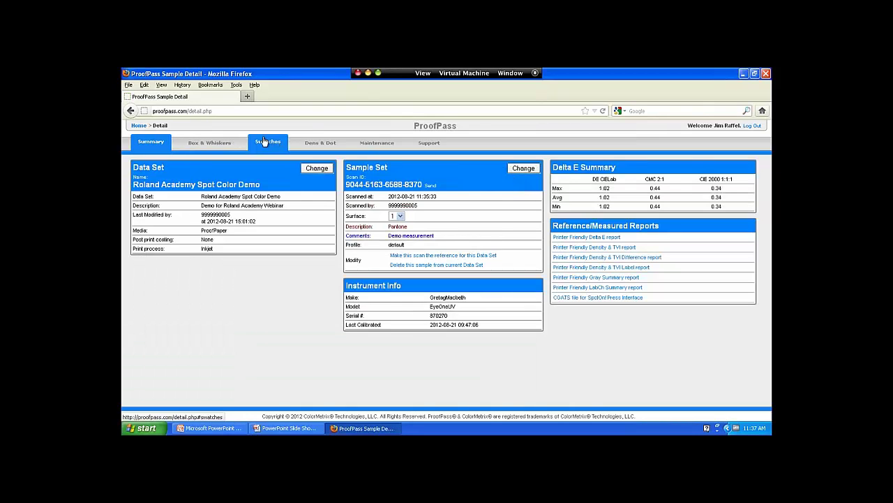
- Show the Pantone sample's swatches with the L*a*b* cheat sheet, Spot 485 100% passing at 0.34 ΔE
left_click(254, 142)
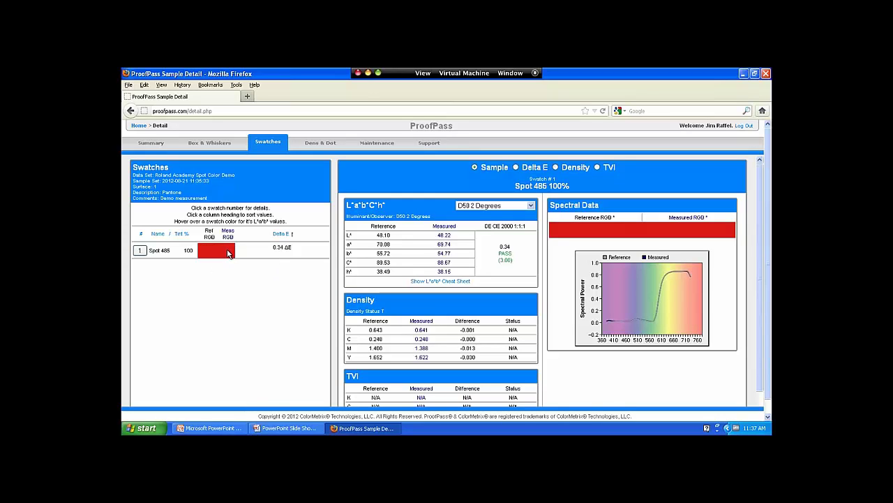
mouse_move(228, 253)
left_click(440, 281)
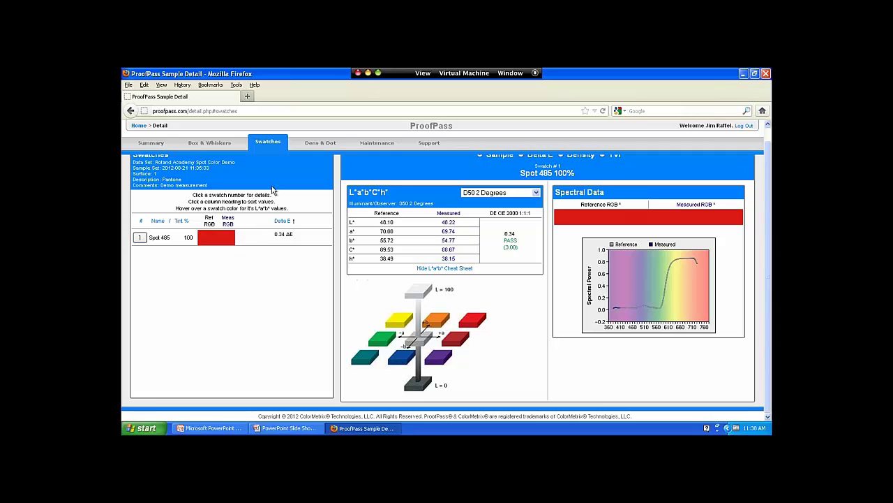
scroll(294, 188, "up", 1)
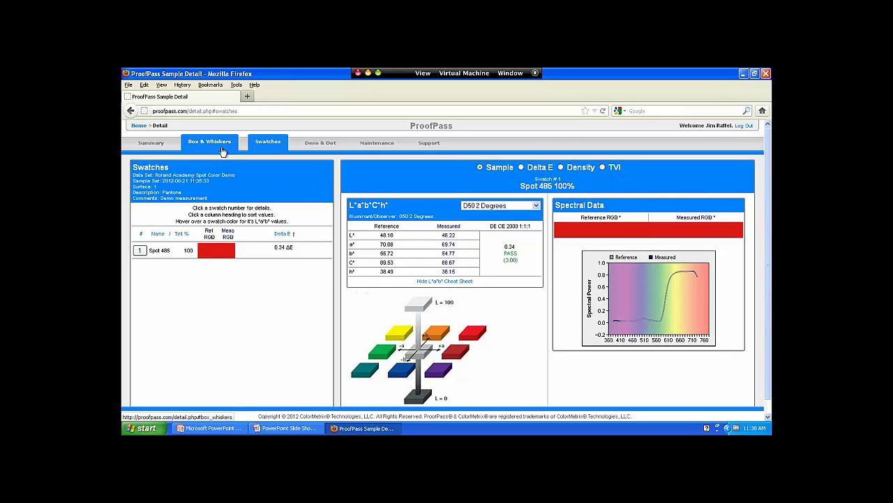
left_click(150, 143)
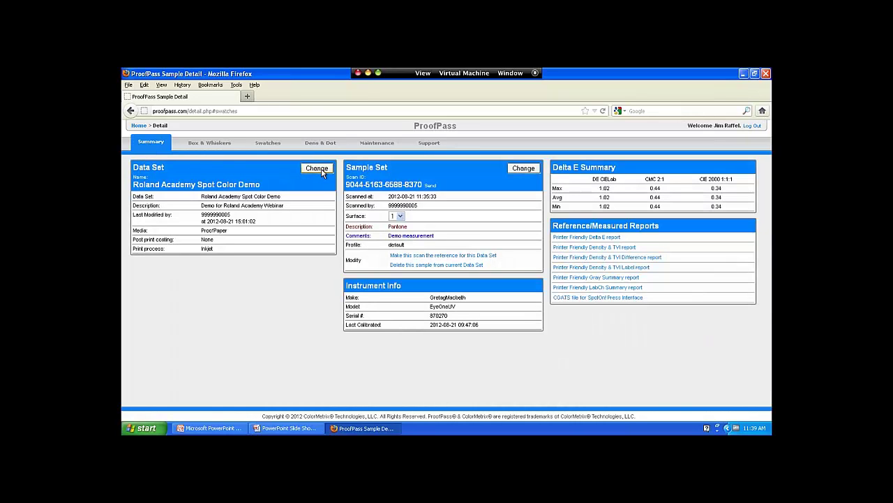
left_click(527, 170)
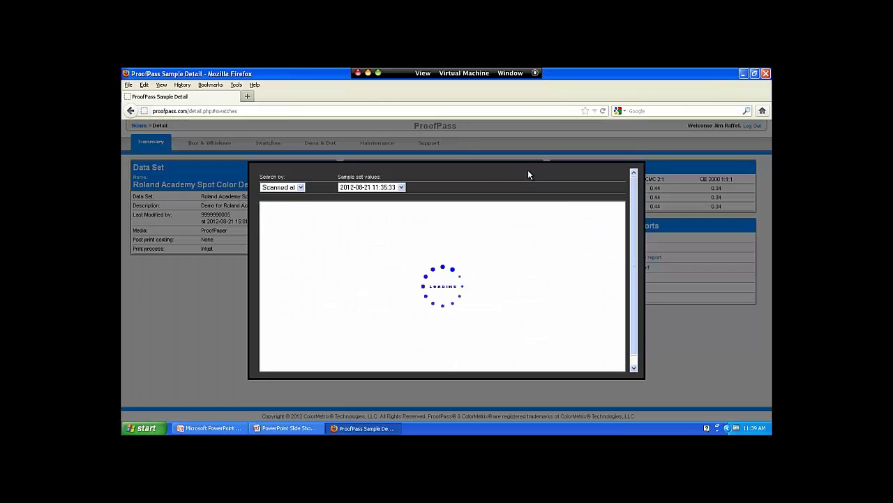
left_click(388, 187)
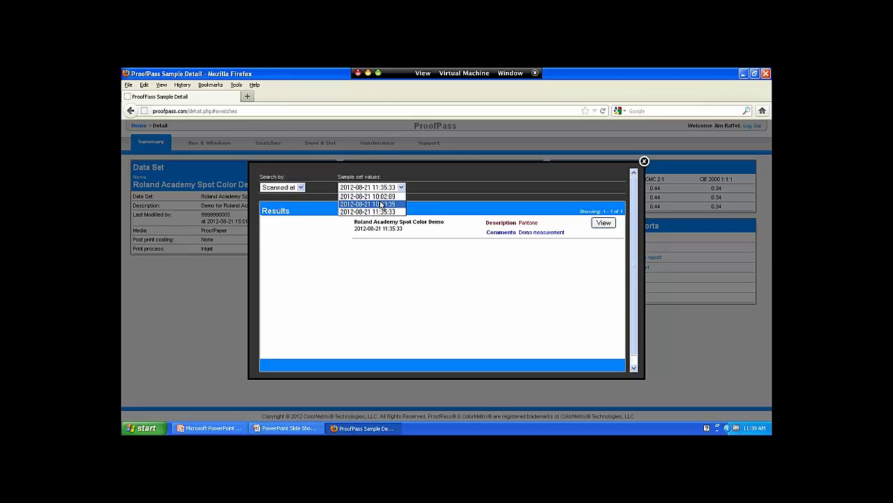
left_click(381, 205)
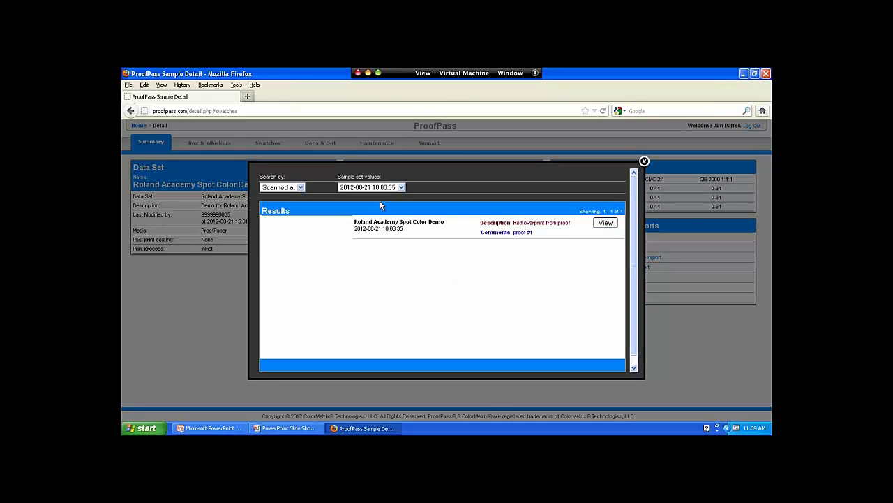
left_click(608, 225)
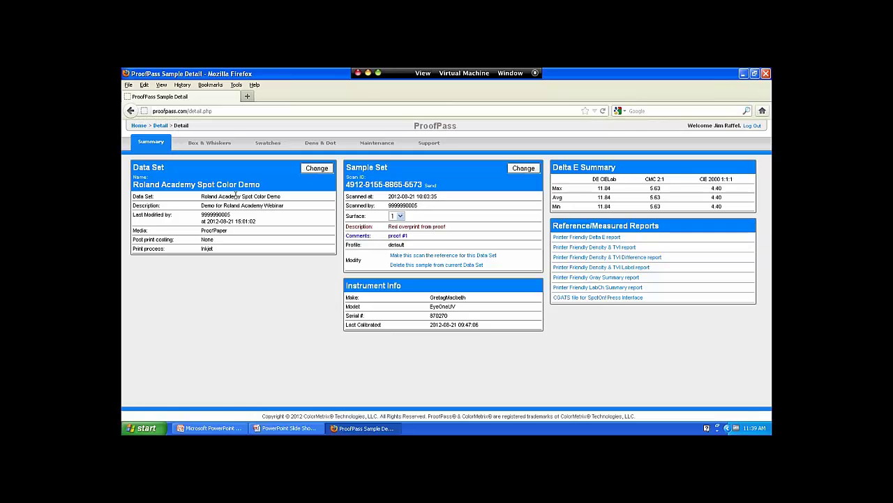
left_click(266, 145)
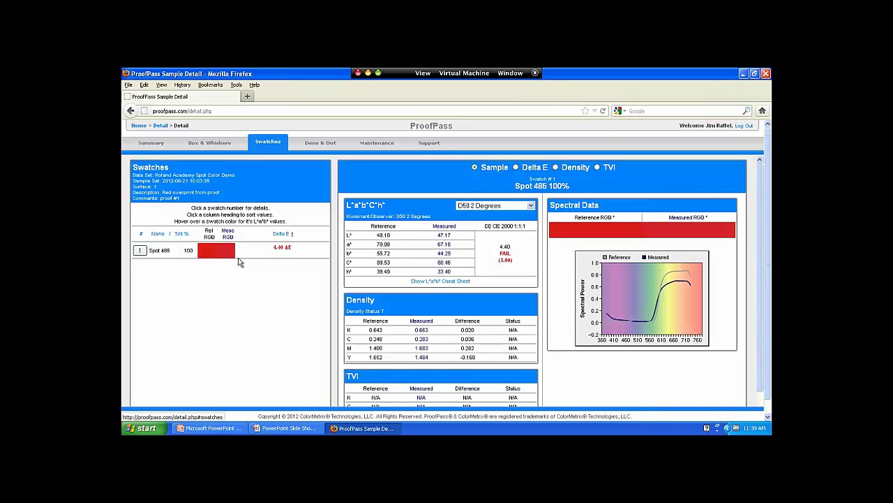